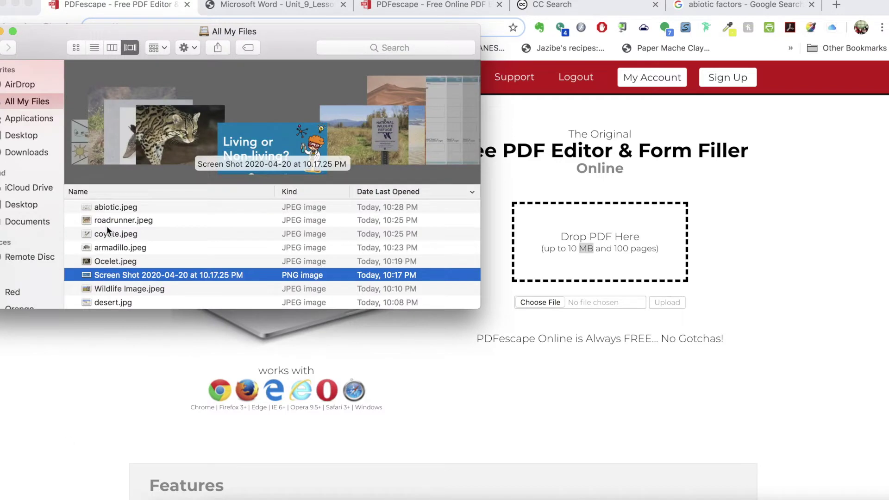
In Finder, go to iCloud Drive > FSMS - 8th Grade Science Sub Folder > Week 3
drag(103, 29, 121, 50)
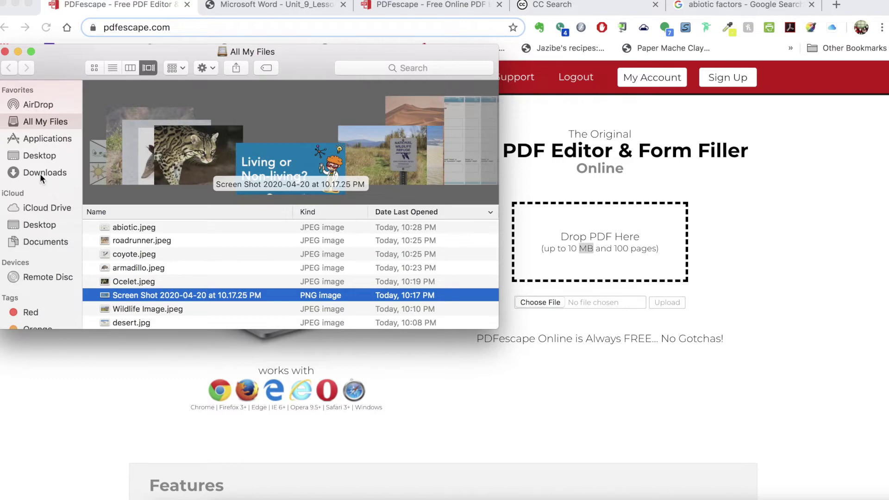
click(40, 206)
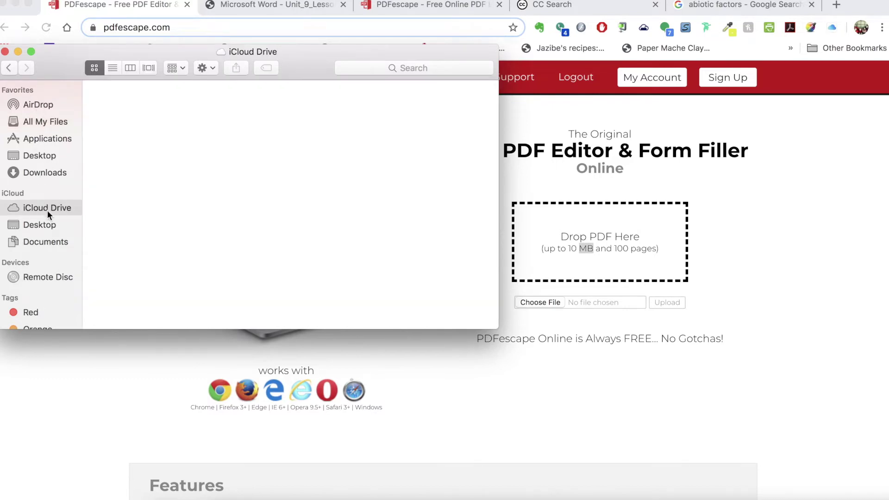
double_click(132, 103)
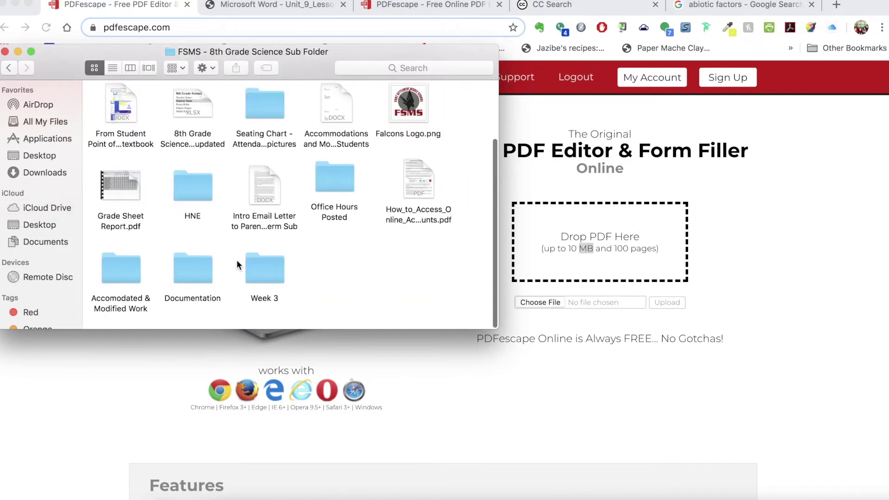
double_click(259, 264)
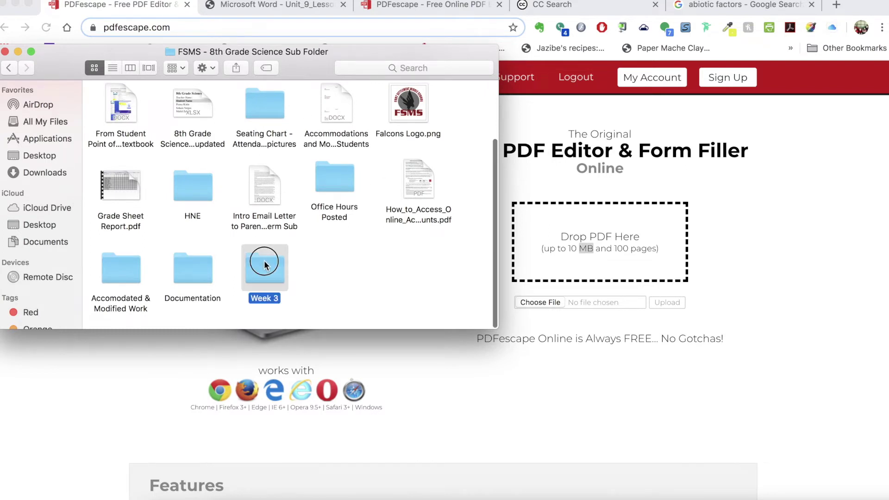
Drag Unit_9_Lesson_1 from the Week 3 folder into PDFescape's Drop PDF Here box
mouse_move(126, 103)
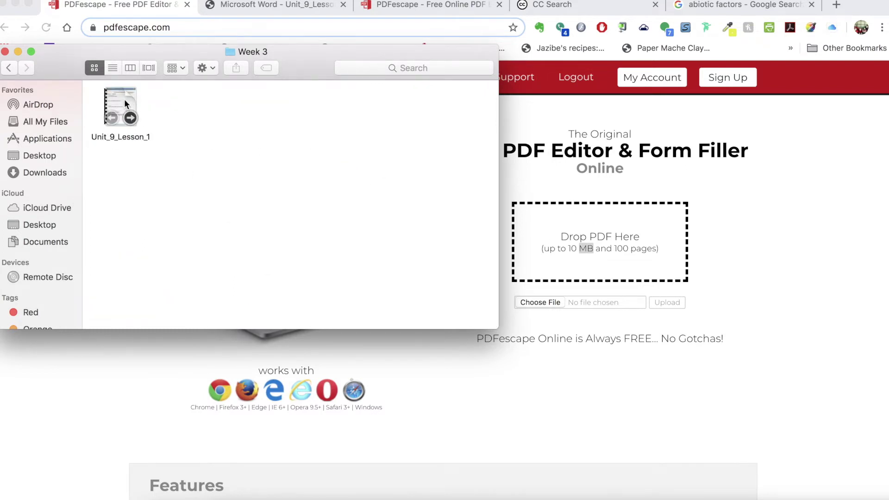
drag(191, 54, 199, 258)
mouse_move(132, 305)
drag(132, 306, 585, 226)
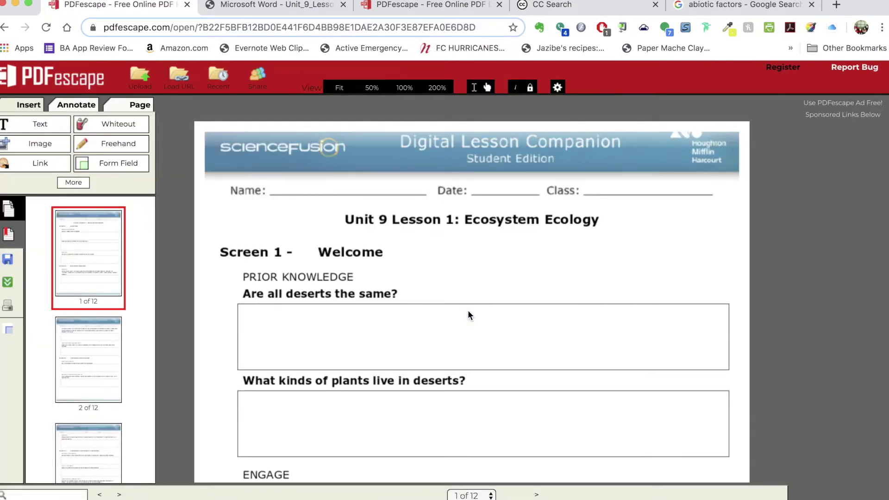
Scroll through page 1 of the uploaded Ecosystem Ecology worksheet, then return to the top
scroll(378, 260, down, 3)
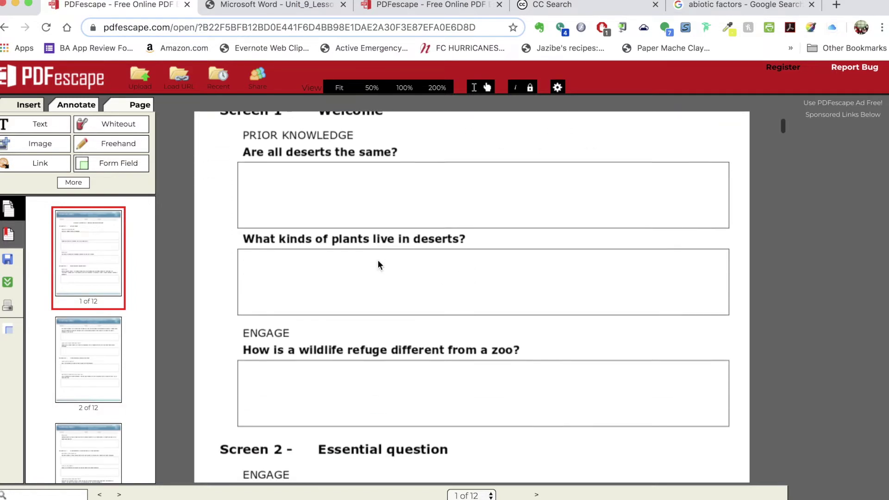
scroll(378, 261, down, 10)
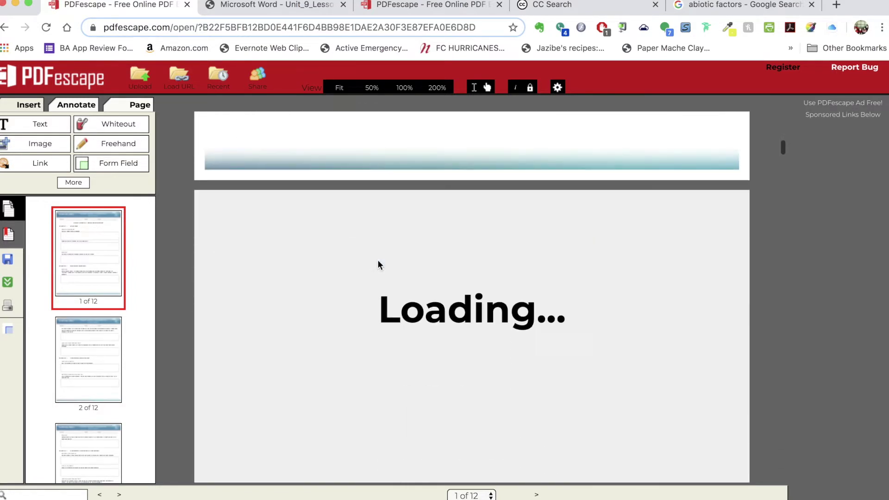
scroll(377, 265, up, 10)
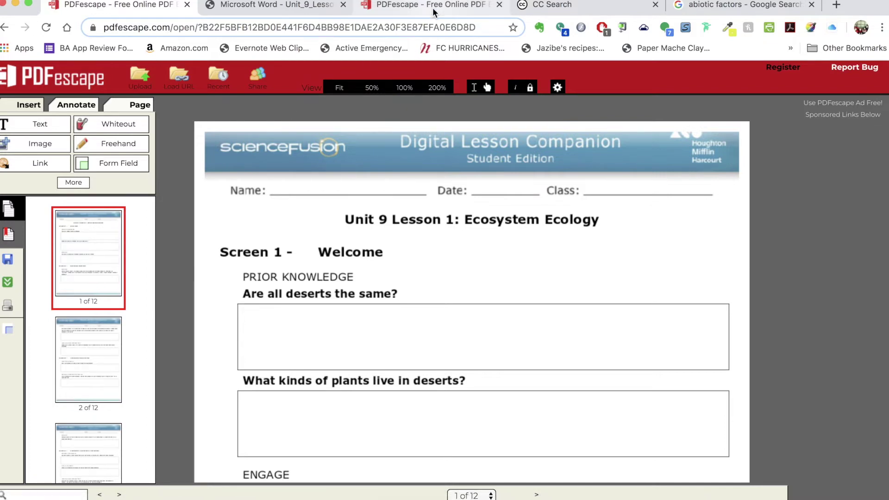
key(ctrl+shift+Tab)
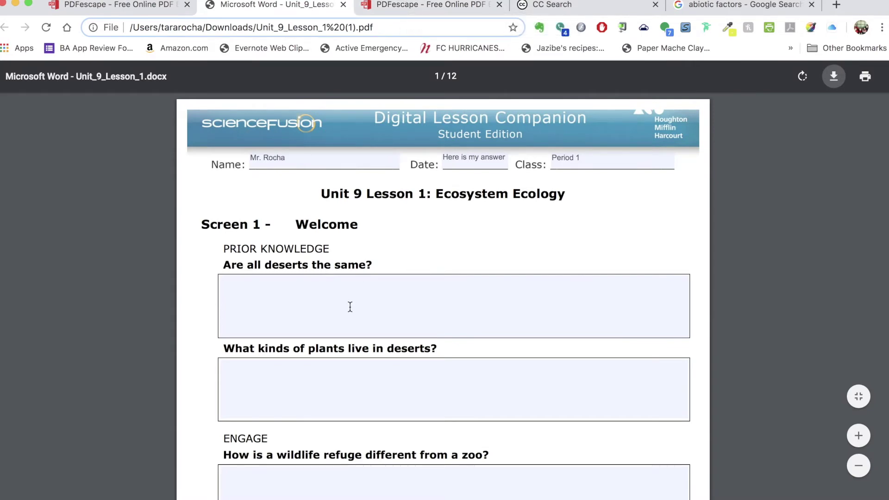
scroll(350, 307, down, 4)
scroll(308, 163, up, 2)
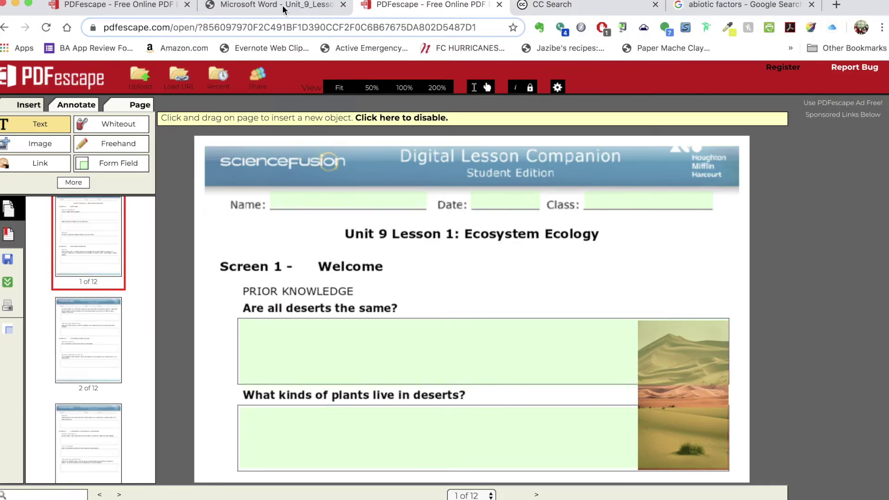
click(103, 6)
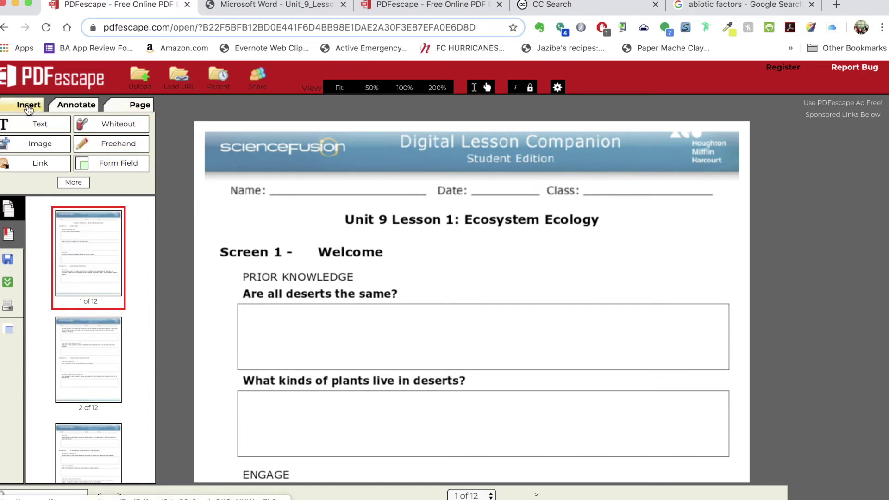
Draw a Text Paragraph form field over page 1's first answer box
click(118, 163)
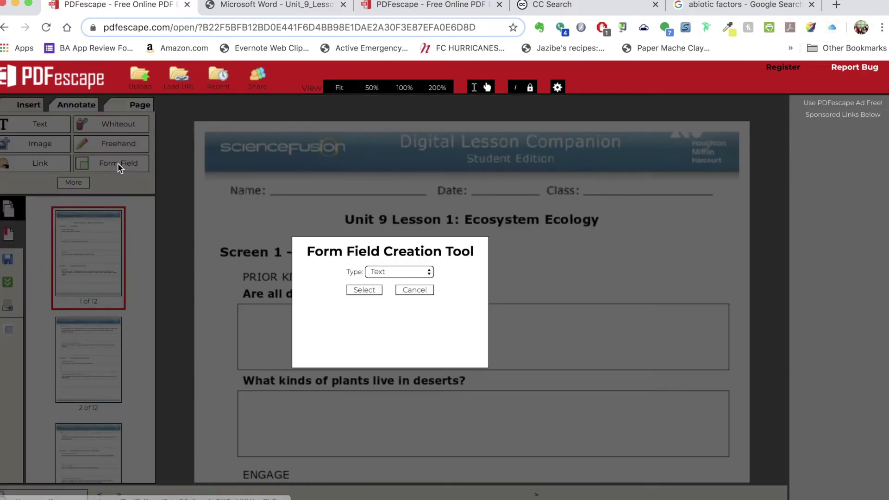
click(395, 273)
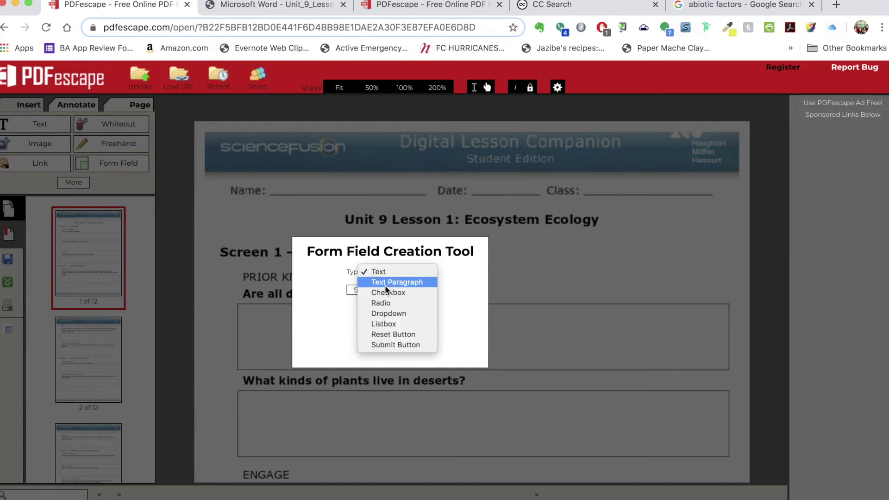
click(388, 282)
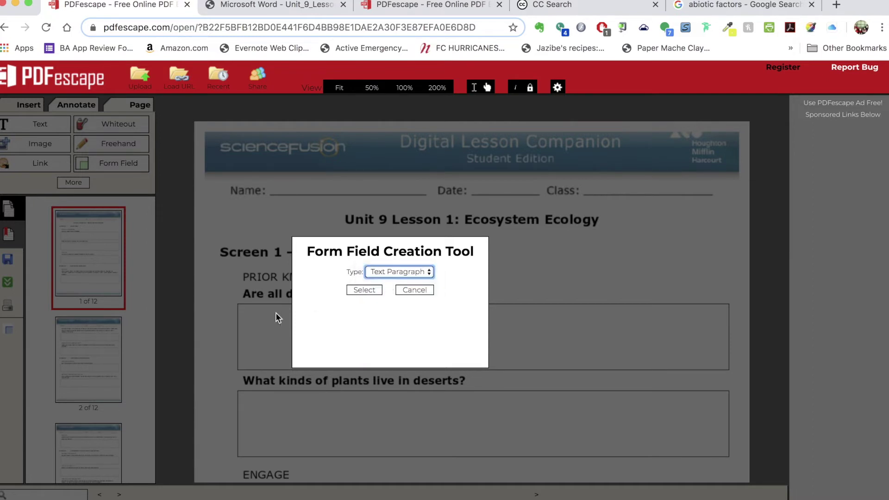
click(365, 290)
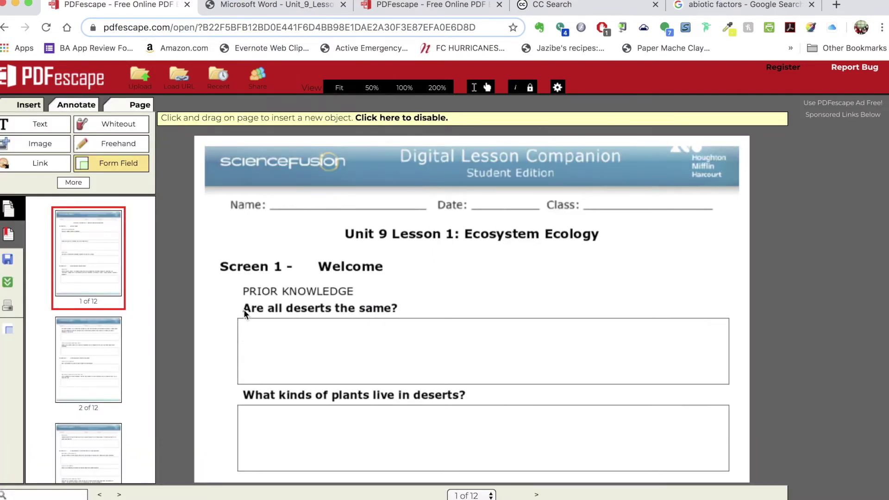
drag(238, 320, 728, 386)
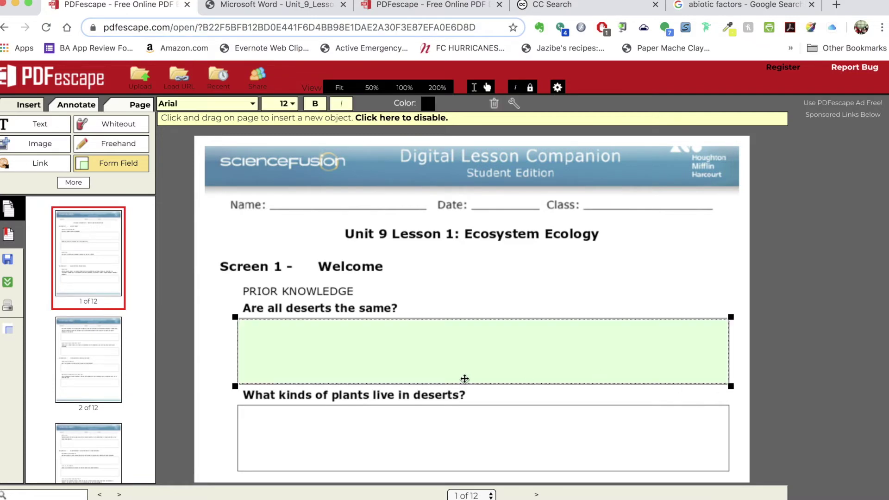
scroll(465, 378, down, 1)
scroll(464, 378, down, 2)
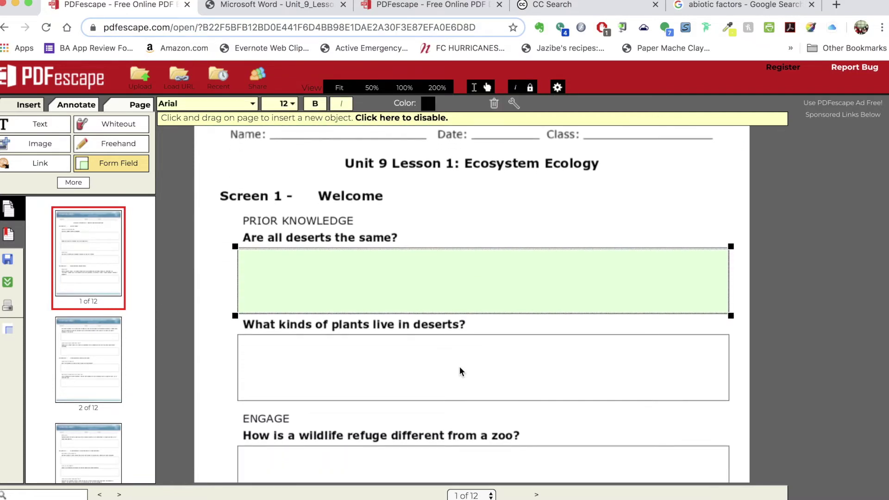
Duplicate the answer field onto the plants and wildlife refuge answer boxes
right_click(425, 280)
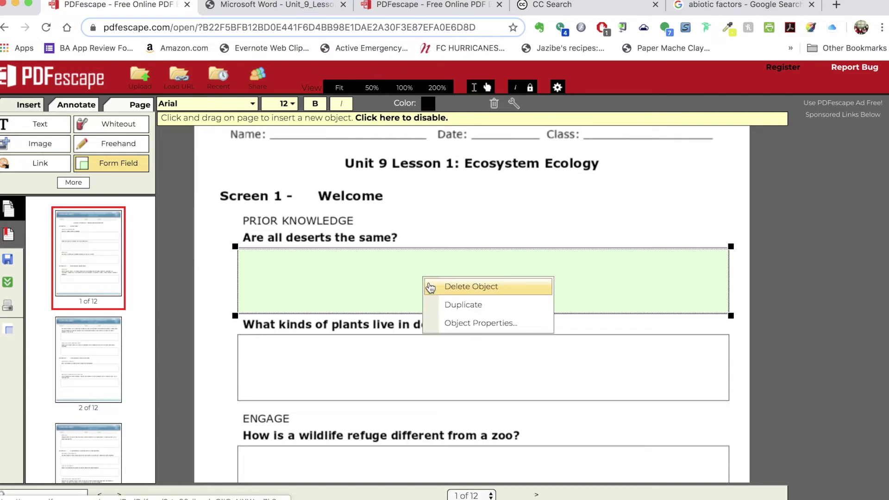
click(445, 305)
scroll(254, 377, down, 1)
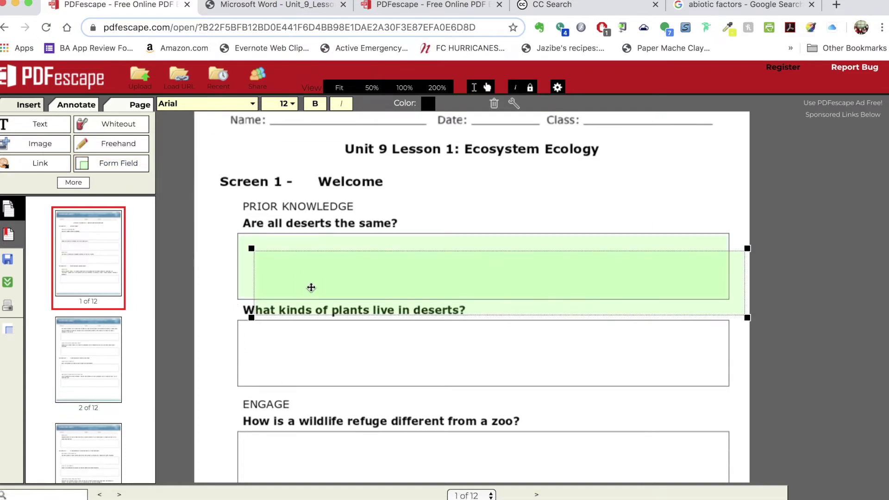
drag(309, 288, 293, 361)
scroll(294, 359, down, 5)
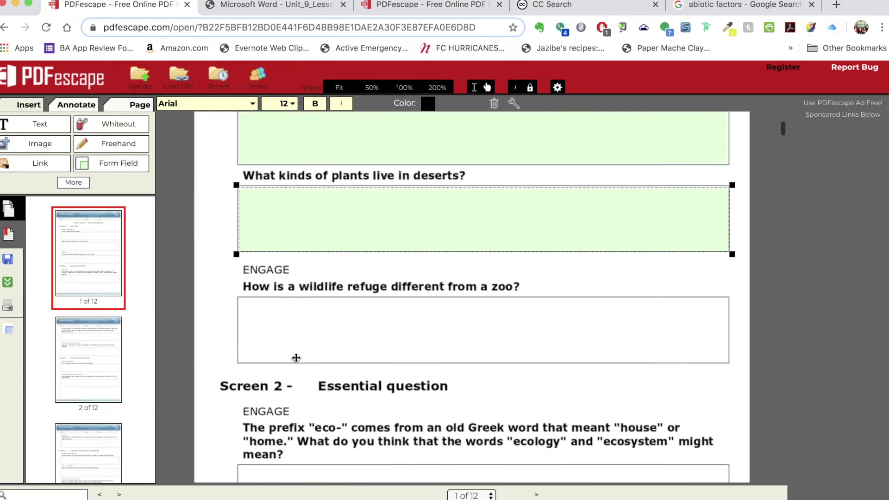
right_click(381, 208)
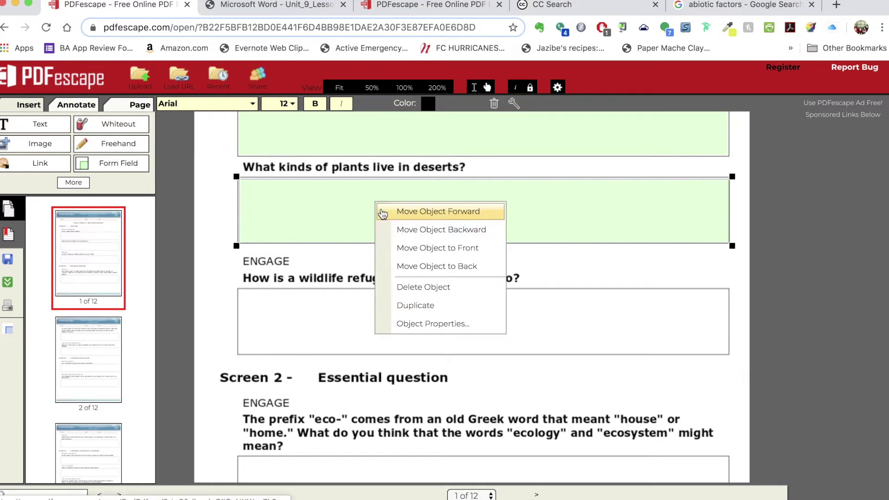
click(398, 305)
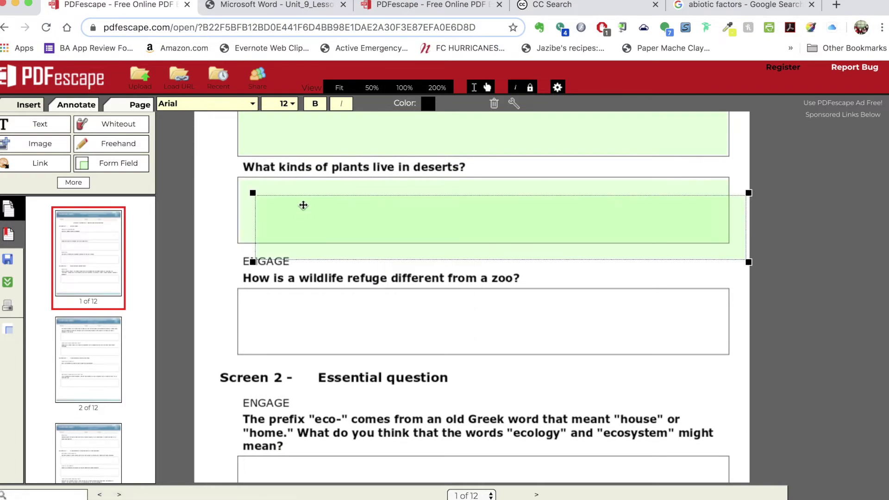
drag(301, 204, 281, 291)
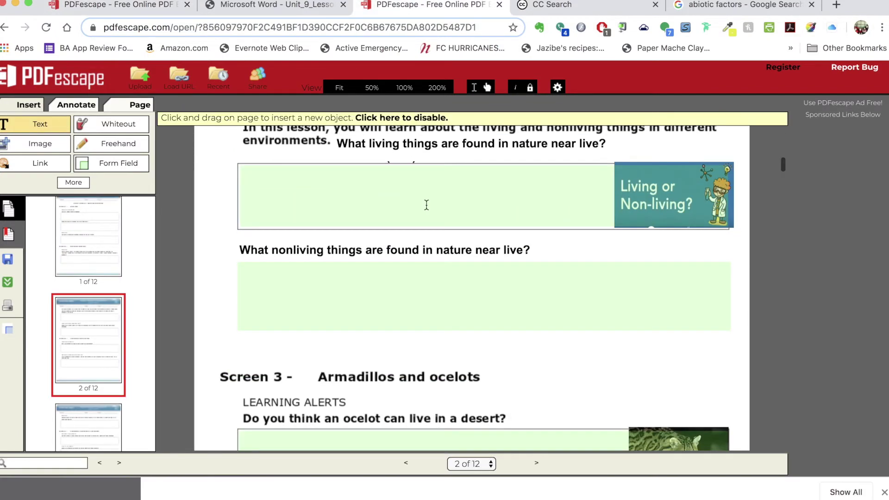
scroll(426, 204, down, 1)
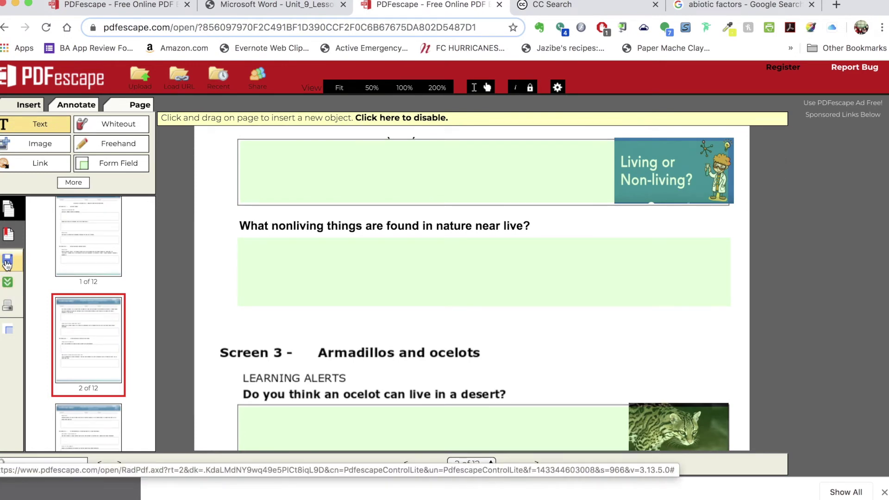
Download the worksheet with its new form fields and review it in Chrome
click(8, 290)
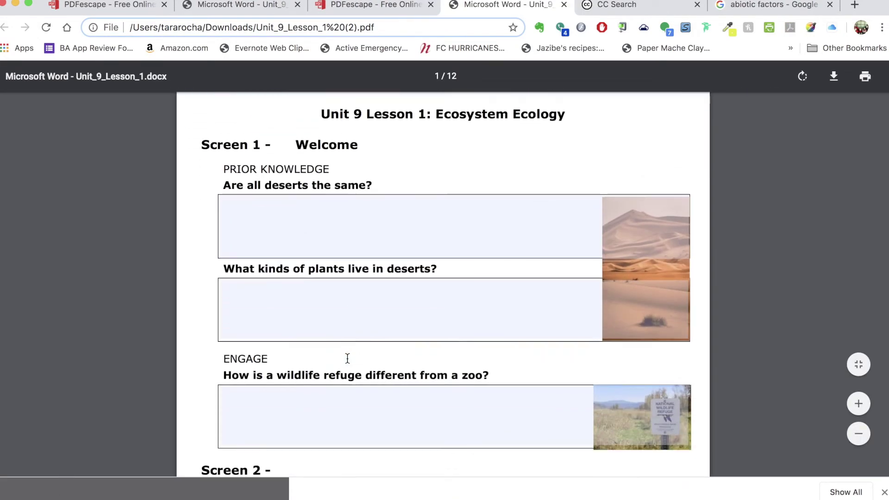
scroll(347, 358, down, 10)
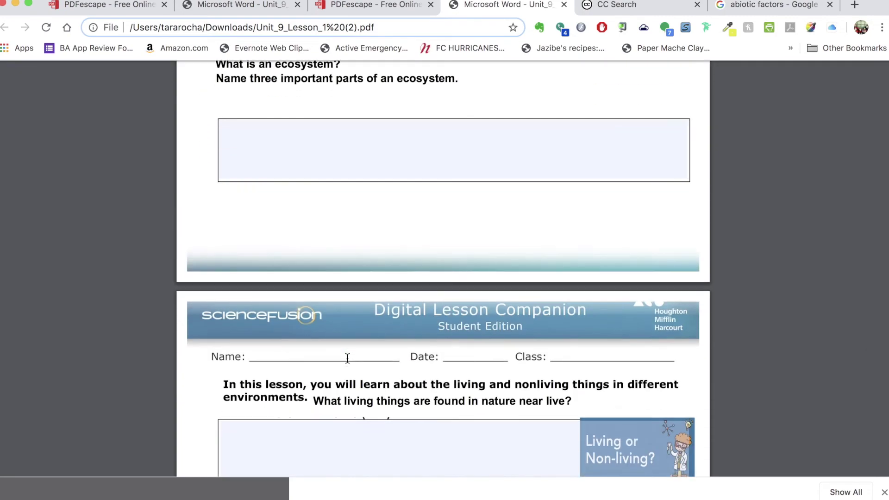
scroll(347, 359, down, 2)
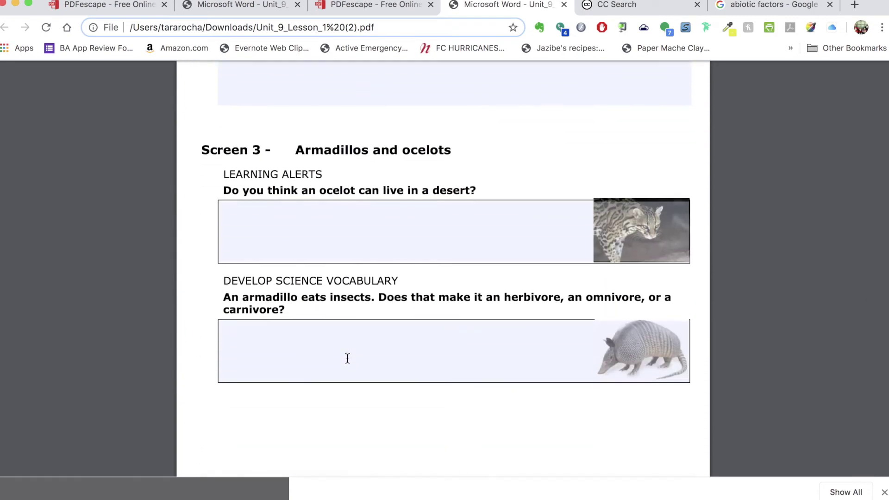
scroll(348, 358, down, 7)
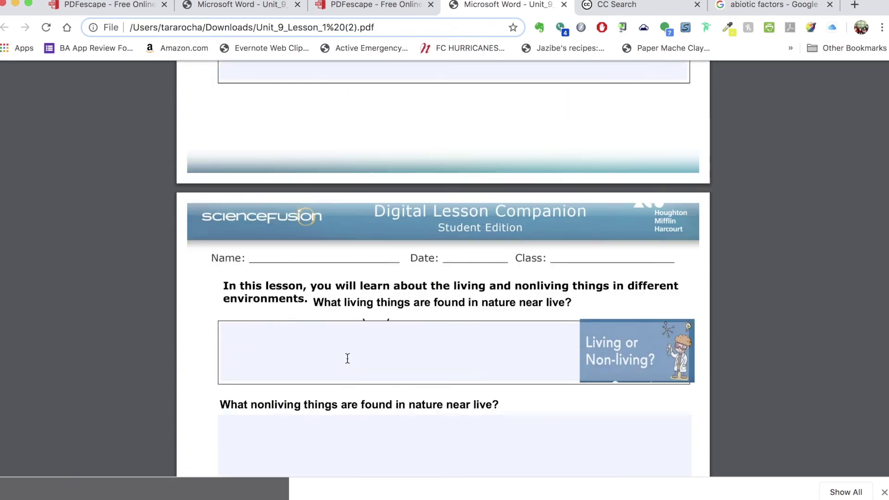
scroll(347, 358, up, 15)
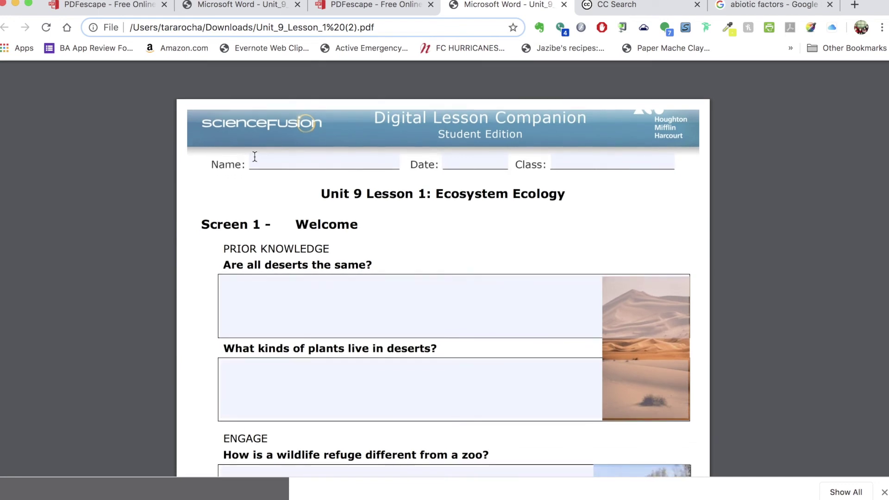
Fill in Name 'Nama goes here', Date 'Date' and Class 'Period'
click(253, 161)
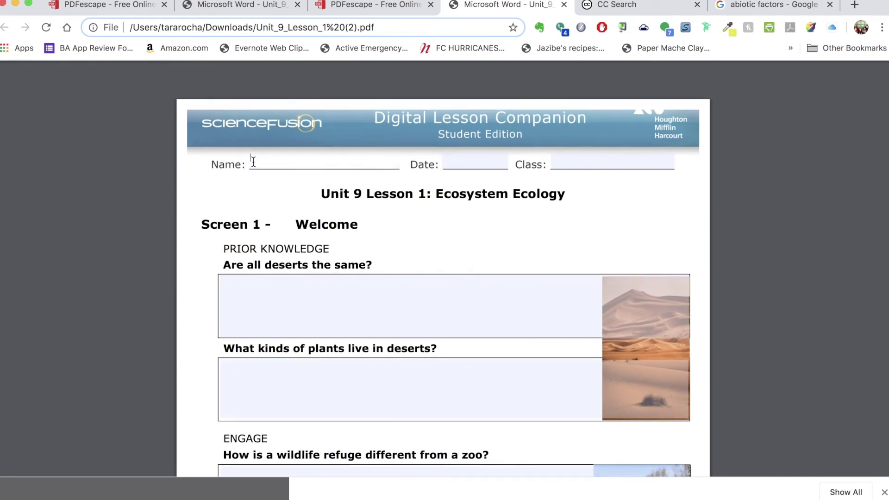
text(Nama)
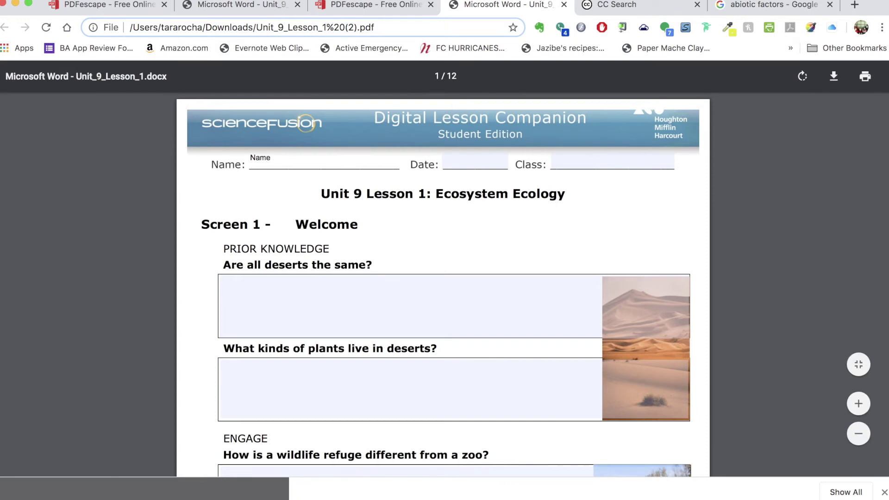
text( goes here)
click(446, 162)
text(Date)
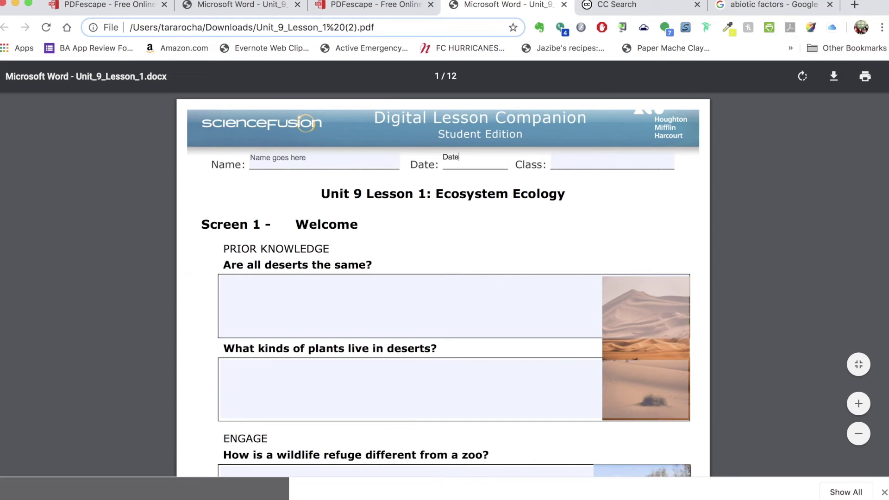
click(257, 295)
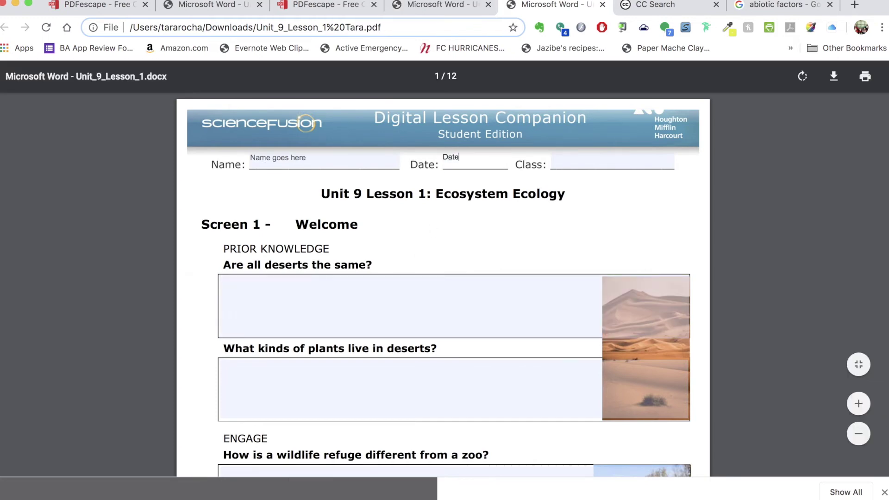
key(Tab)
text(Period)
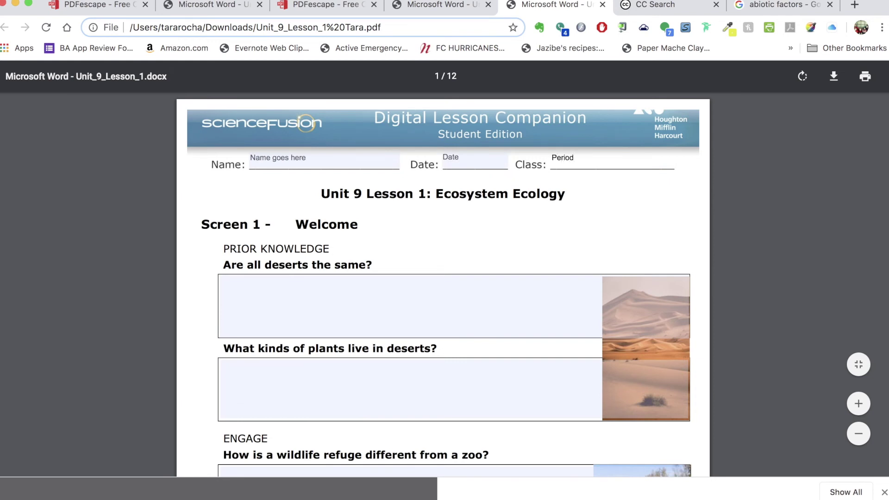
key(Tab)
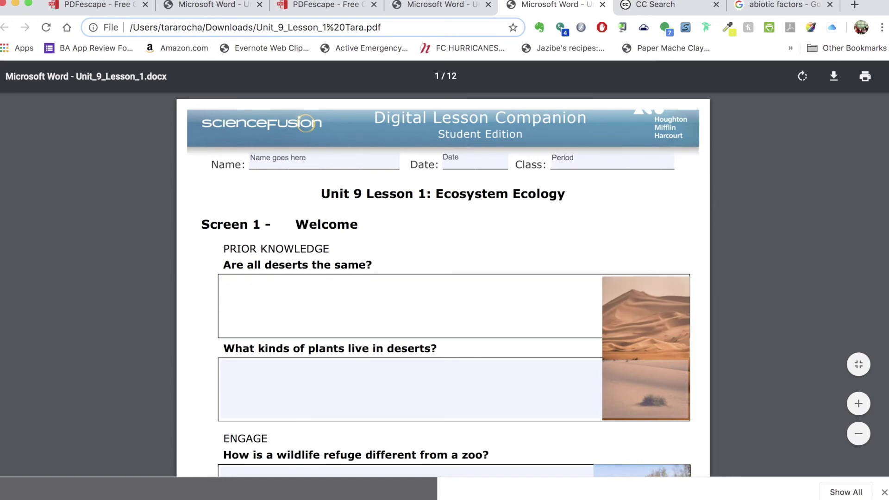
Close and reopen the worksheet tab, then enter 'shrubs' as an answer
key(super+w)
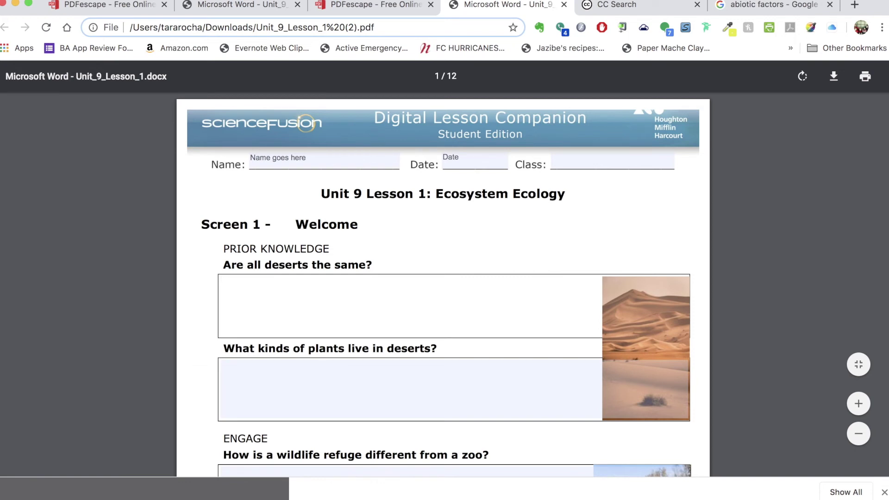
key(super+shift+t)
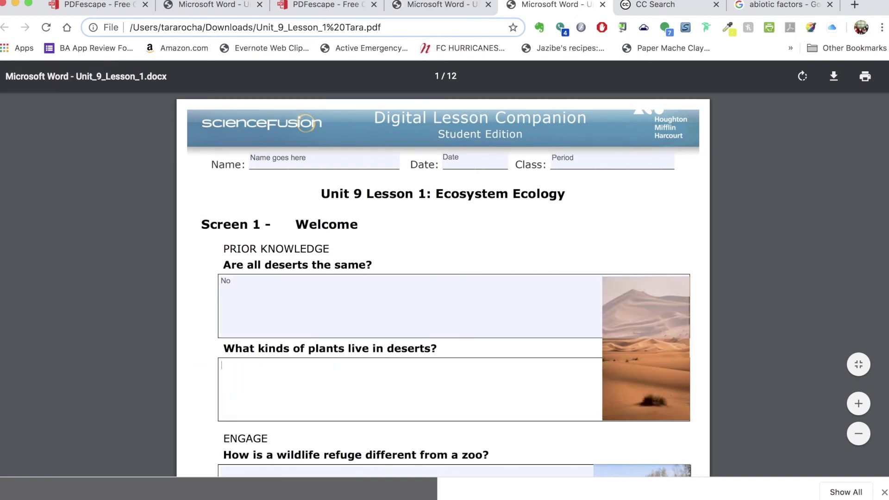
text(shrubs)
Print the filled worksheet with destination Save as PDF and click Save
click(865, 77)
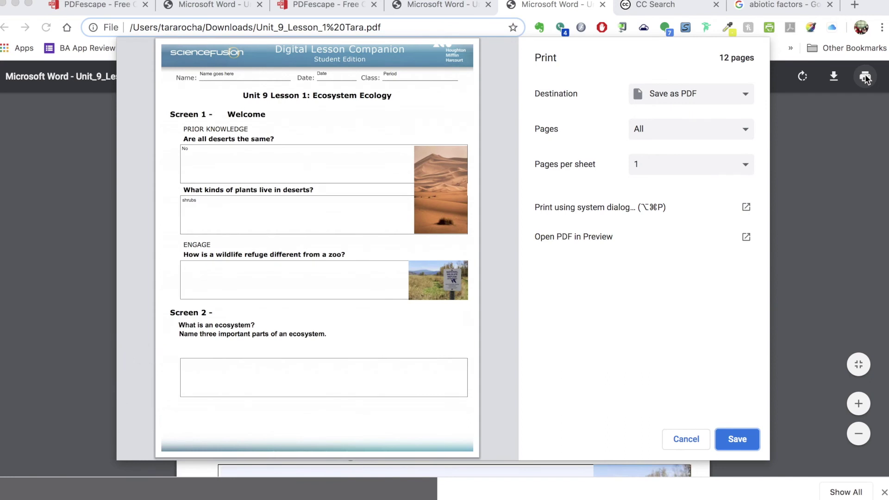
click(695, 97)
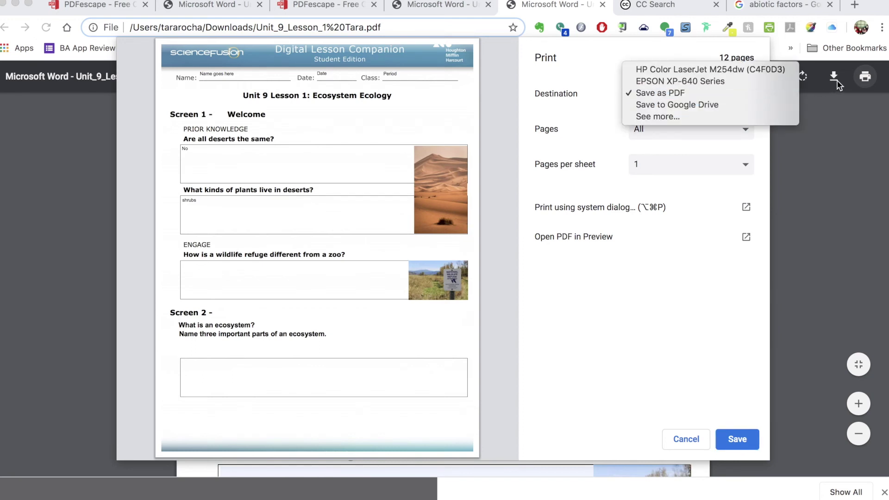
click(673, 93)
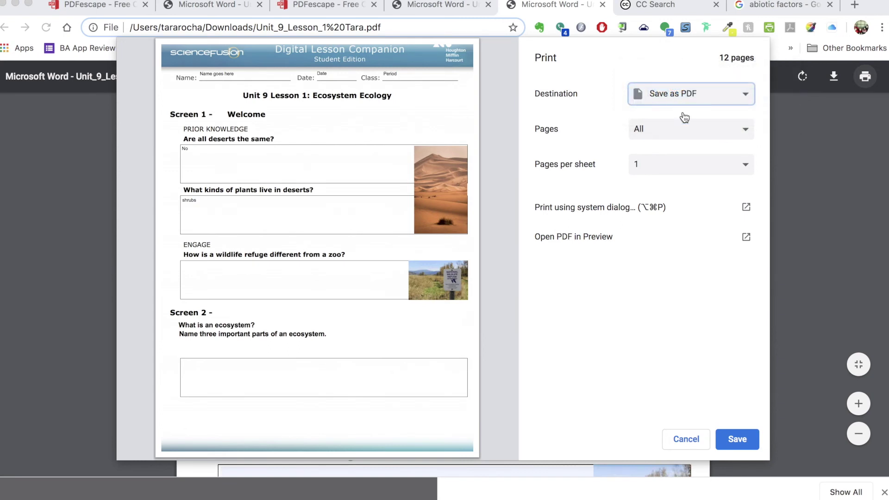
click(736, 439)
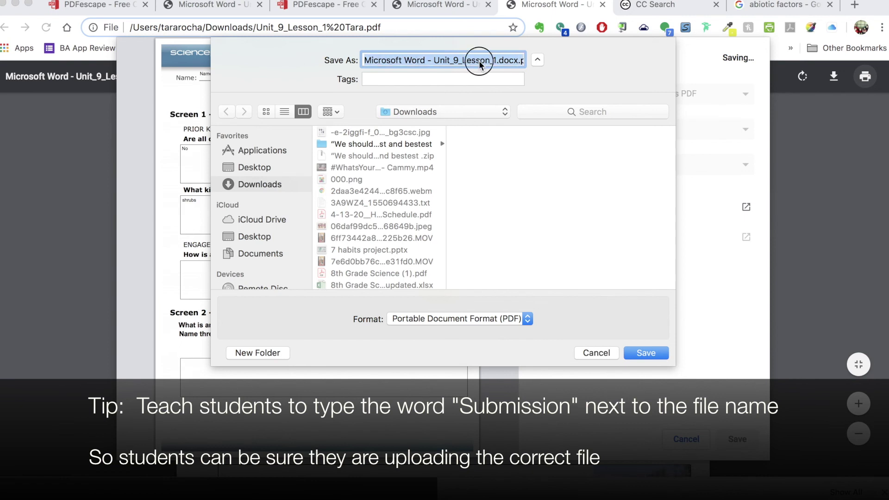
Enter the file name 'Submission Unit 9 - ' followed by the student's name
text(Submisi)
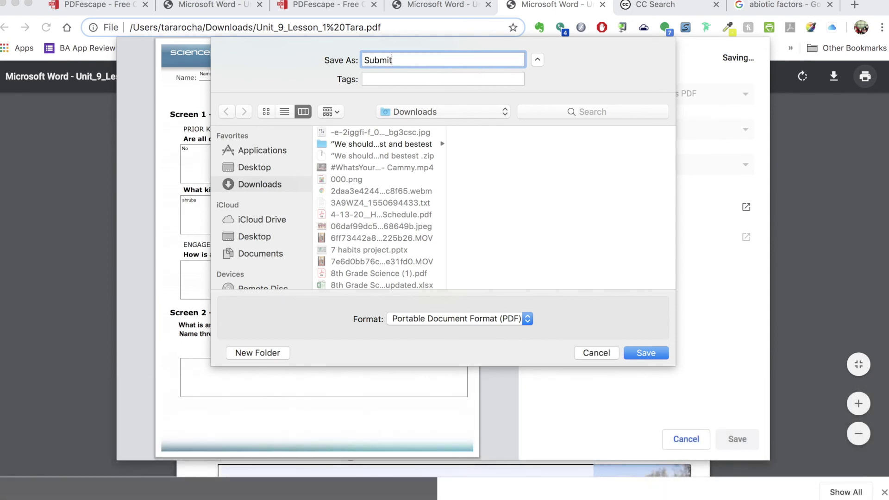
key(BackSpace)
text(sion Unit 9 - Tara)
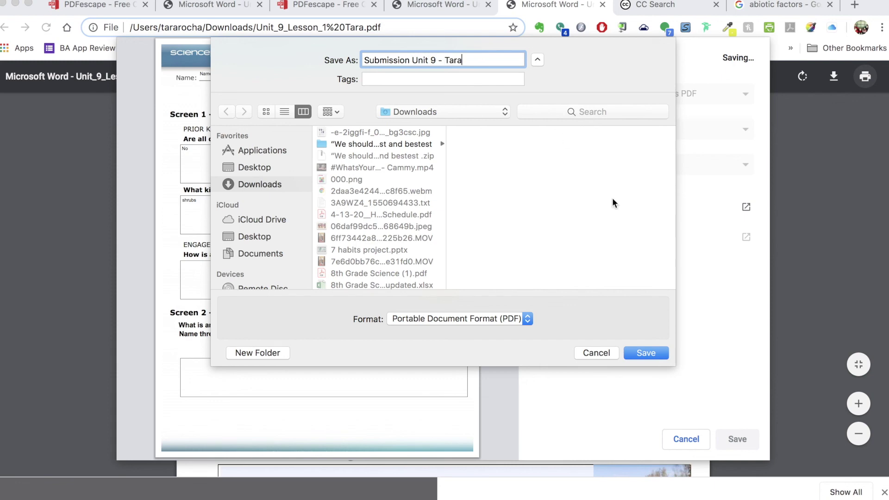